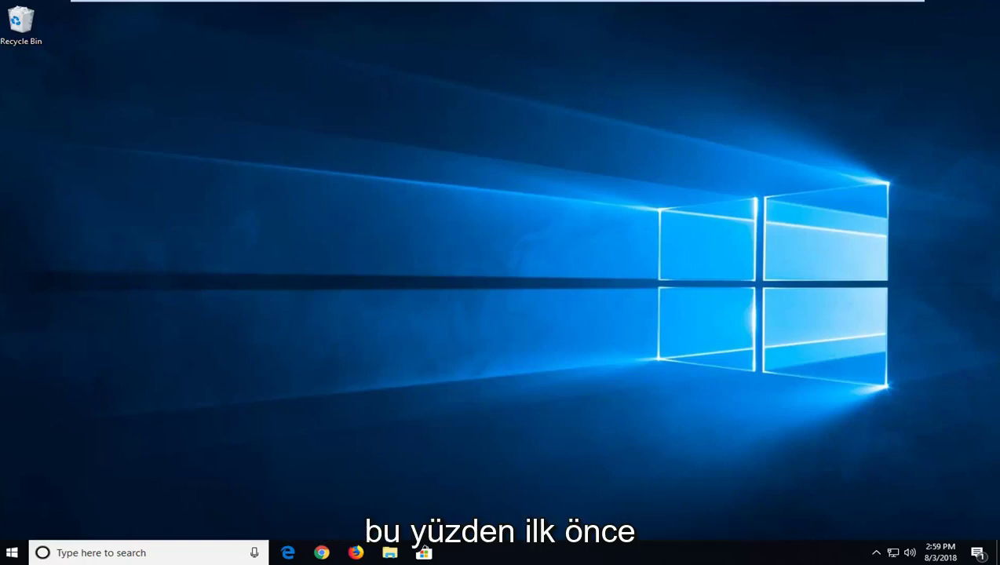
- Launch Chrome, go to google.com and search for 'qt5core.dll download'
left_click(318, 554)
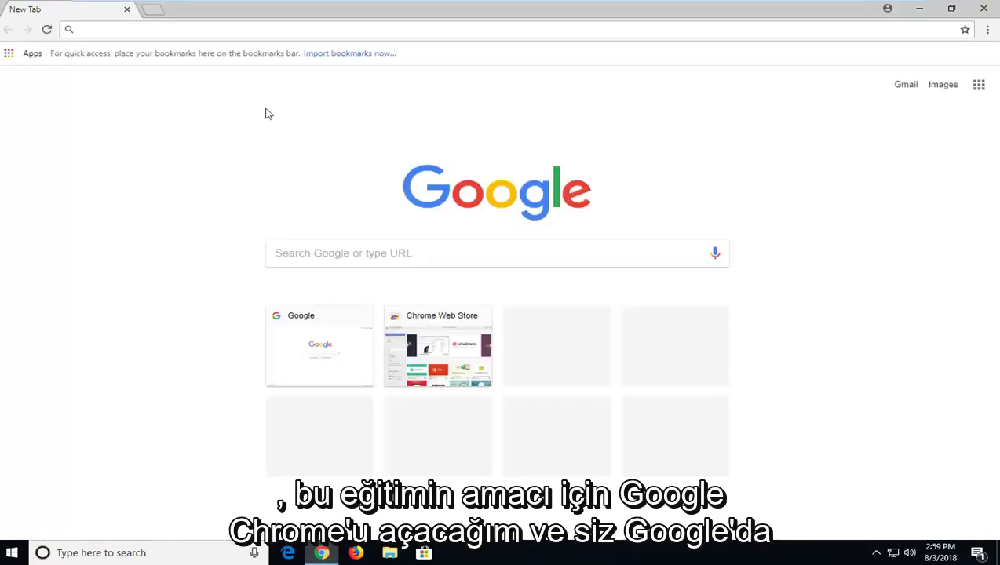
type("google.com")
key("Return")
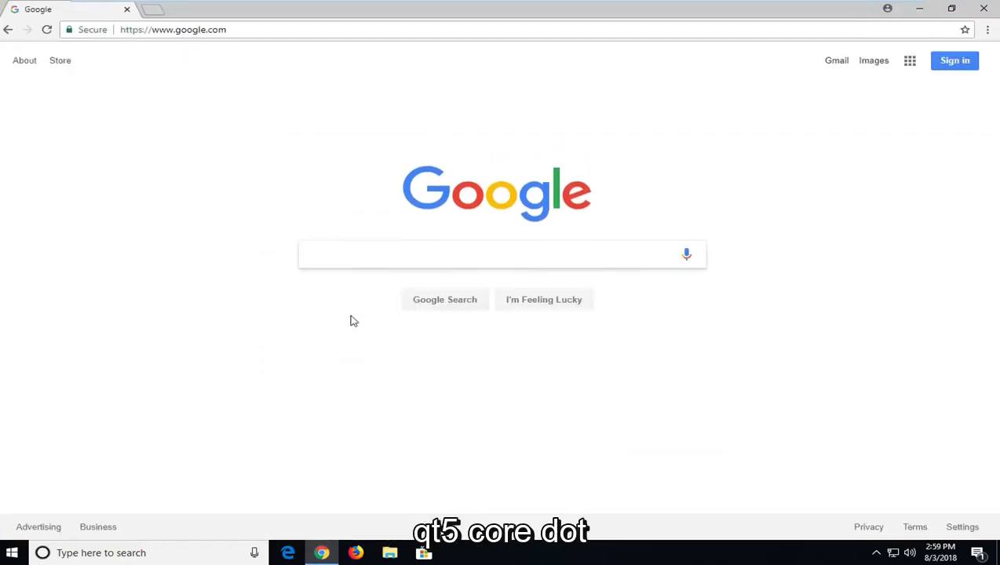
type("qt")
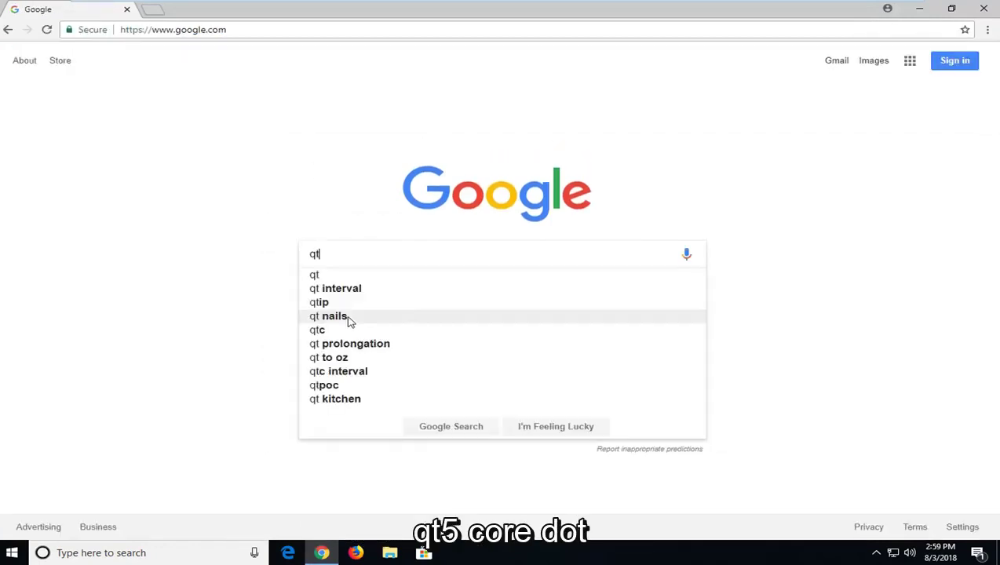
type("5core.dll")
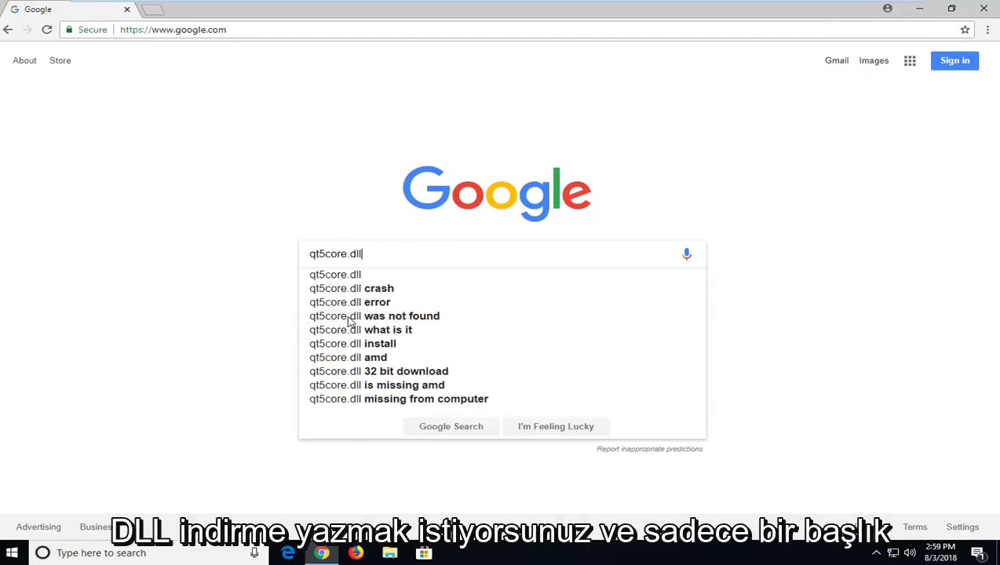
type(" download")
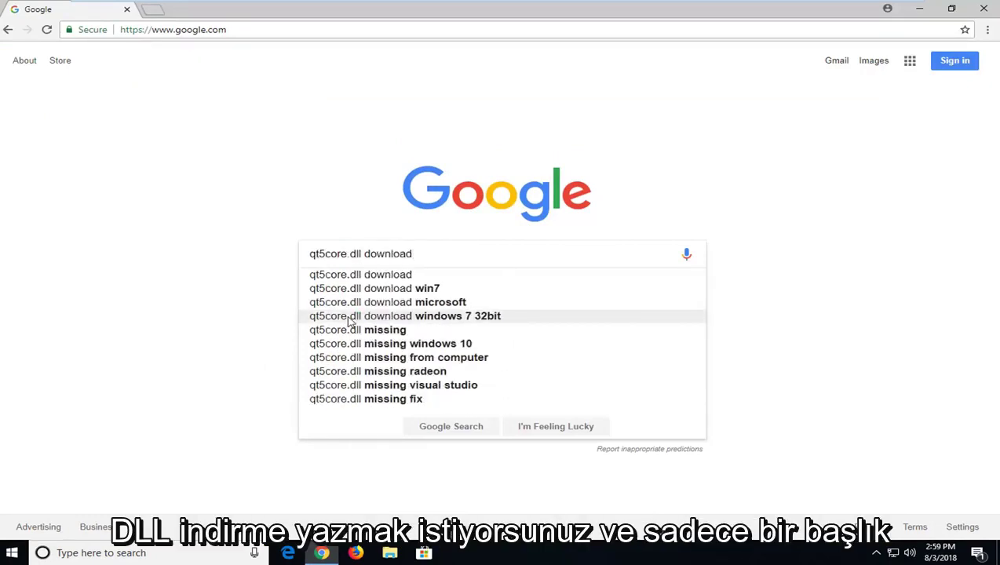
key("Return")
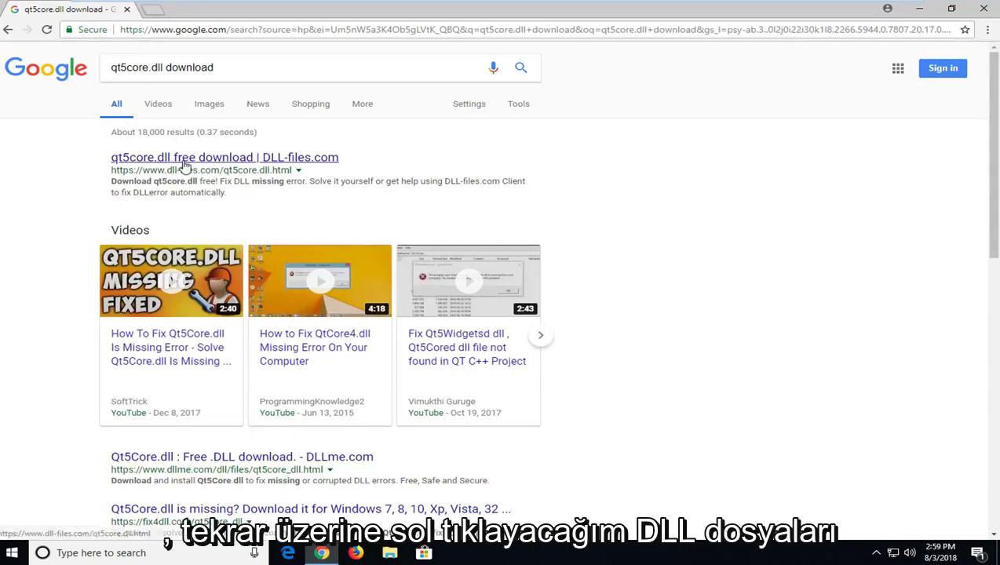
- Open the DLL-files.com qt5core.dll page and download the 32-bit 5.8.0.0 version as qt5core.zip
left_click(260, 159)
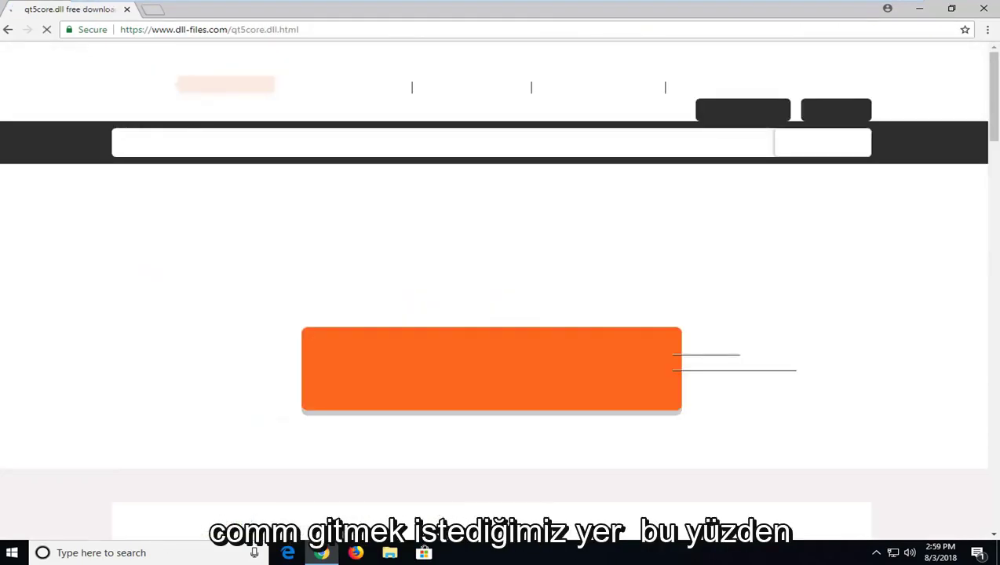
scroll(495, 298, "down", 3)
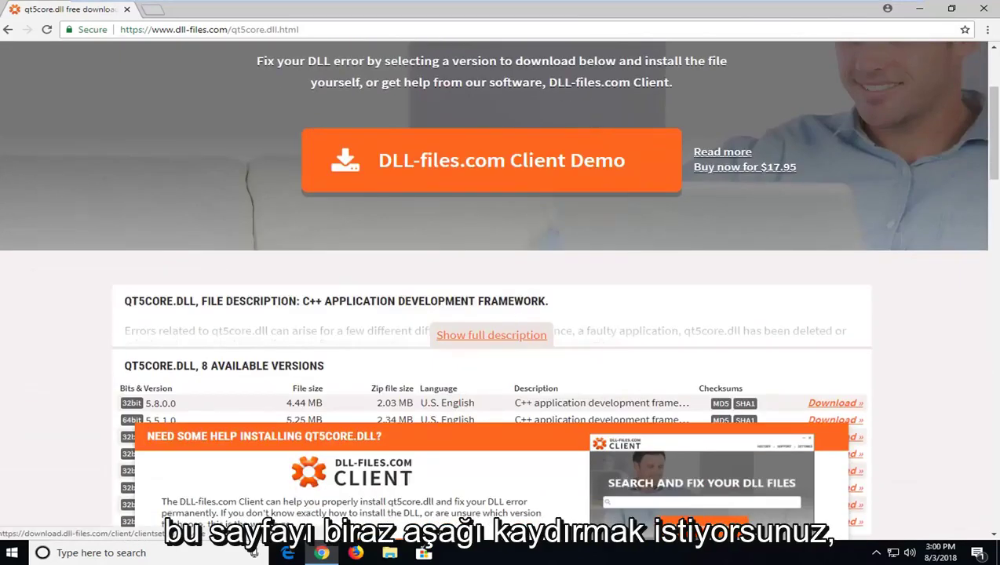
scroll(416, 151, "down", 3)
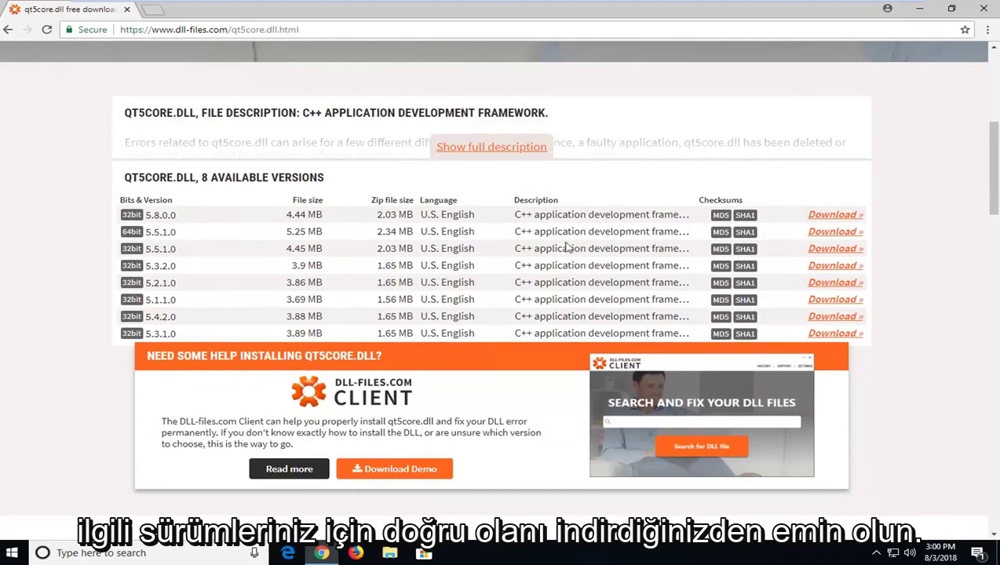
left_click(837, 216)
scroll(657, 245, "down", 2)
scroll(647, 248, "down", 3)
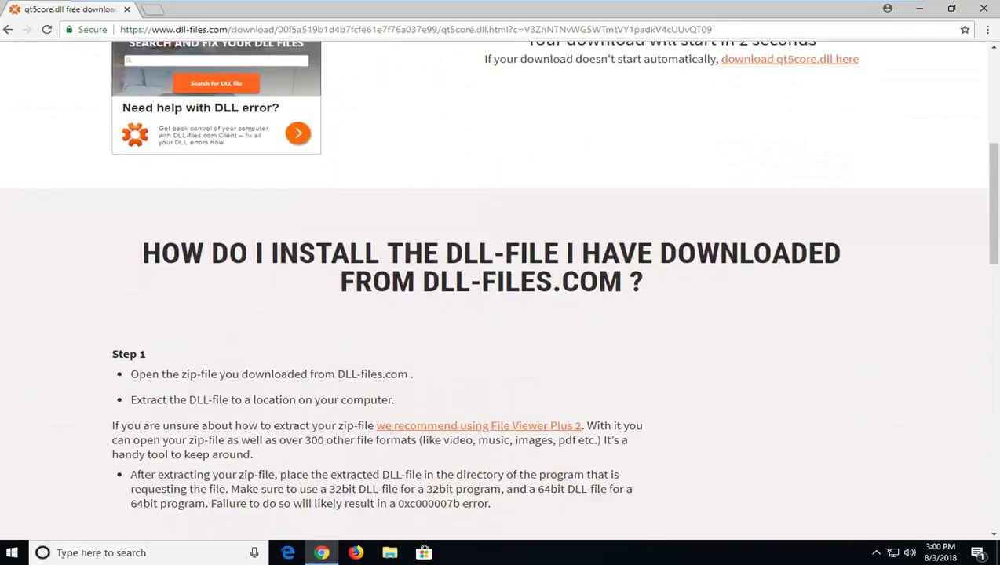
scroll(609, 257, "up", 2)
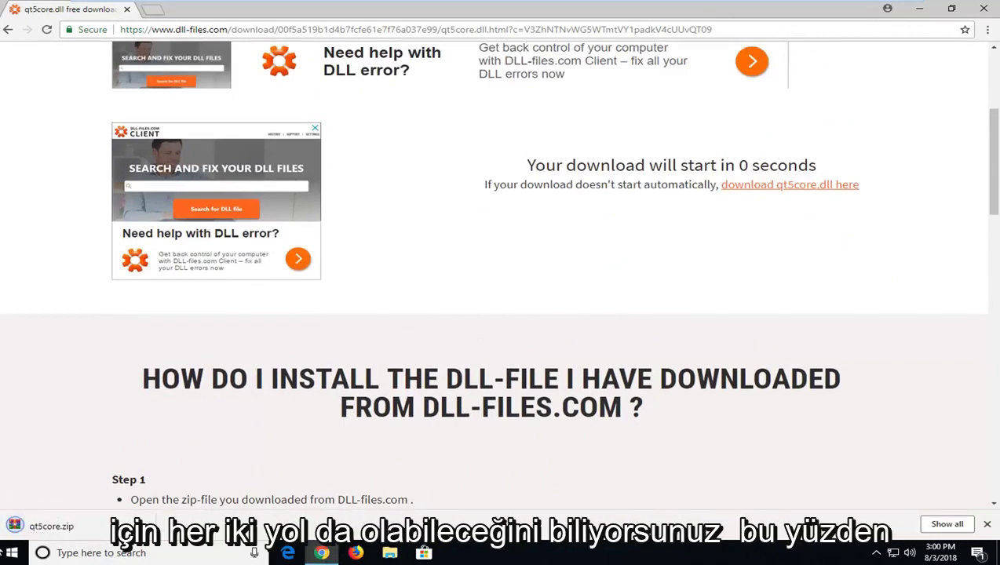
- Open qt5core.zip in WinRAR, drag Qt5Core.dll onto the desktop, then close WinRAR
left_click(98, 527)
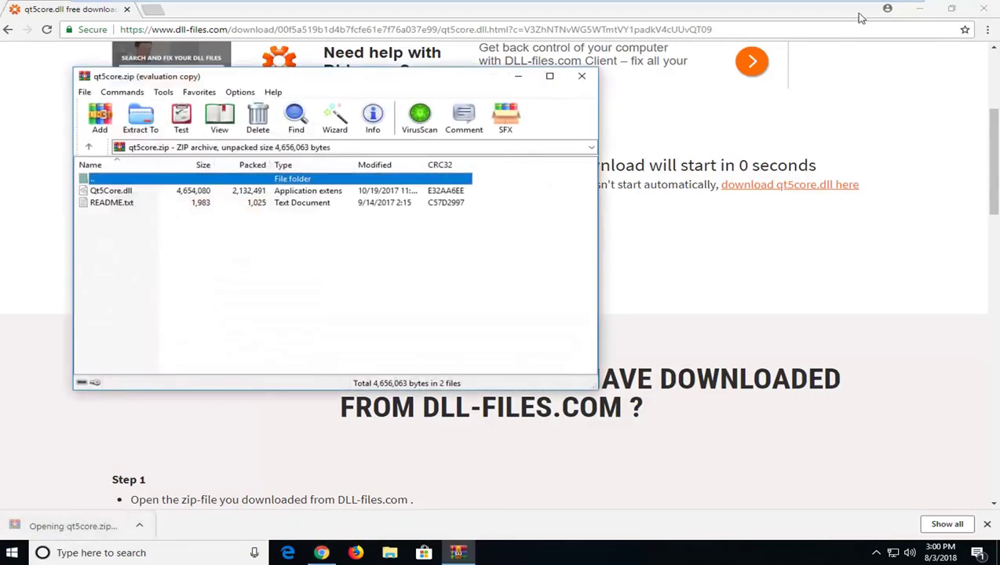
left_click(918, 9)
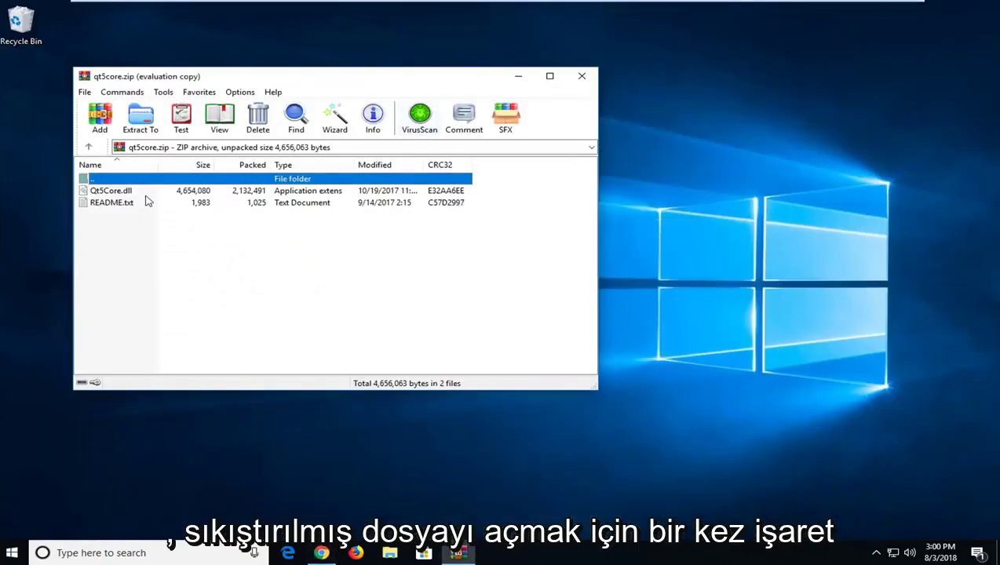
left_click(122, 193)
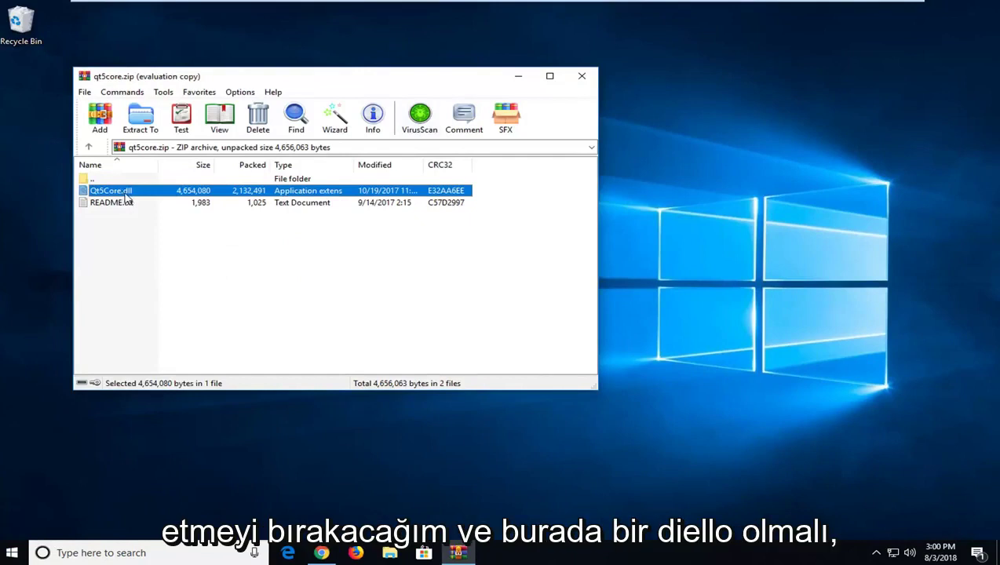
left_click_drag(125, 198, 572, 215)
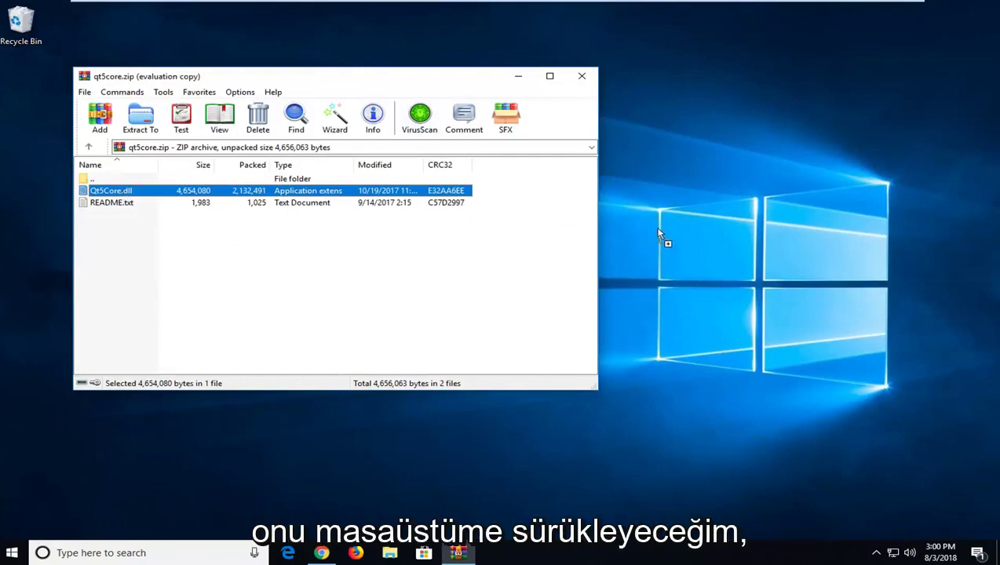
left_click_drag(658, 233, 28, 172)
left_click(582, 76)
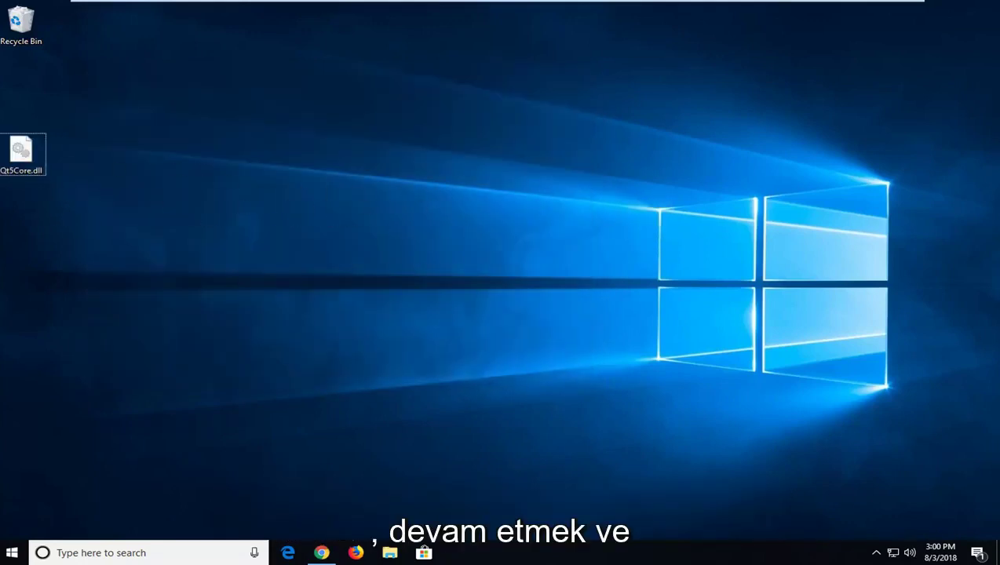
- Launch File Explorer by searching 'windows explorer' and browse This PC > Local Disk (C:) > Windows
left_click(11, 553)
type("windows explorer")
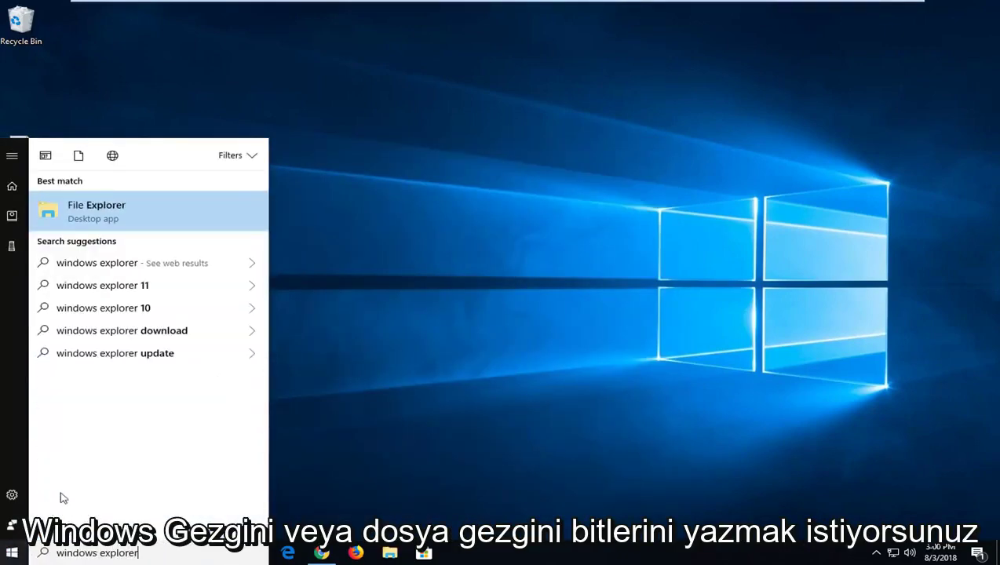
left_click(108, 208)
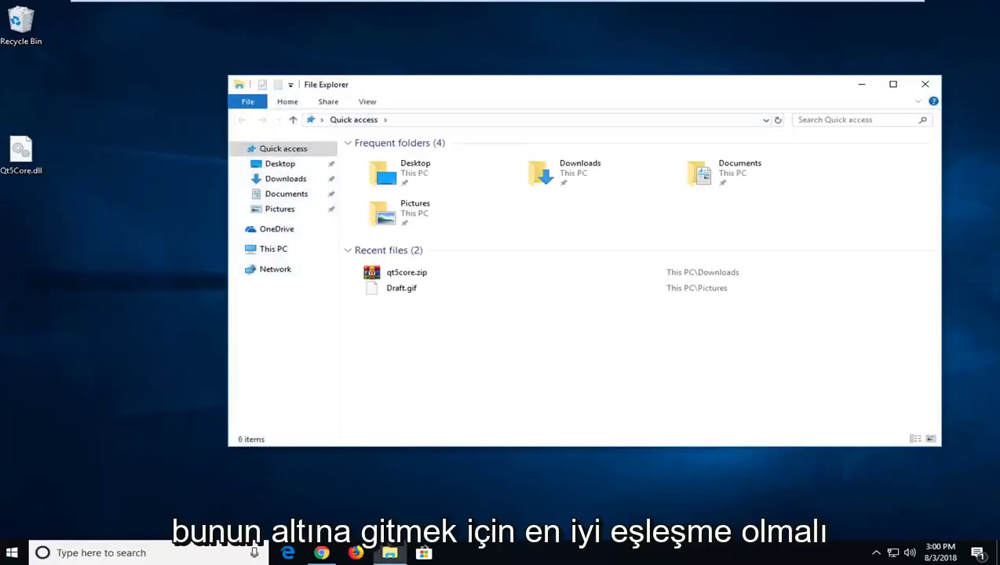
left_click(274, 252)
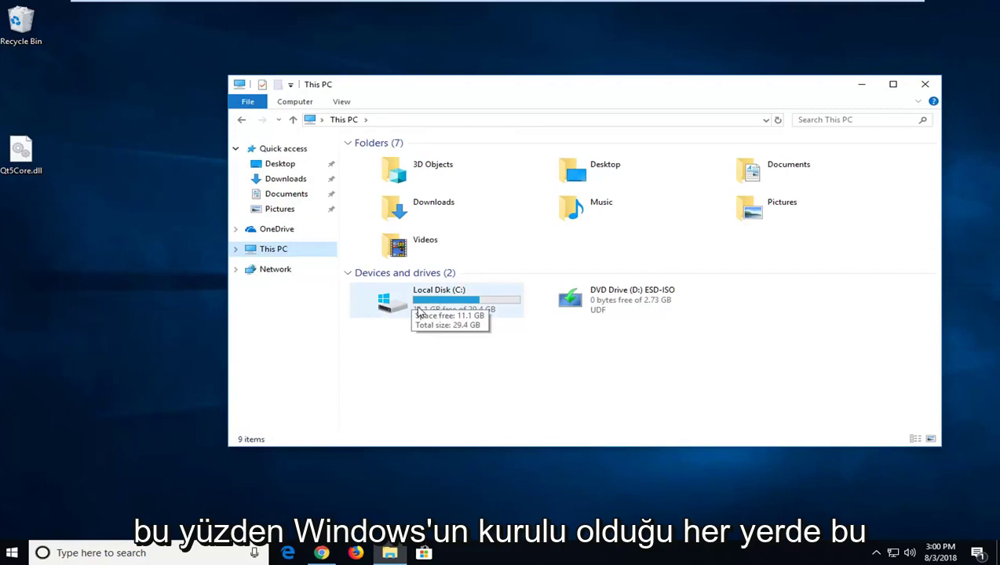
double_click(409, 308)
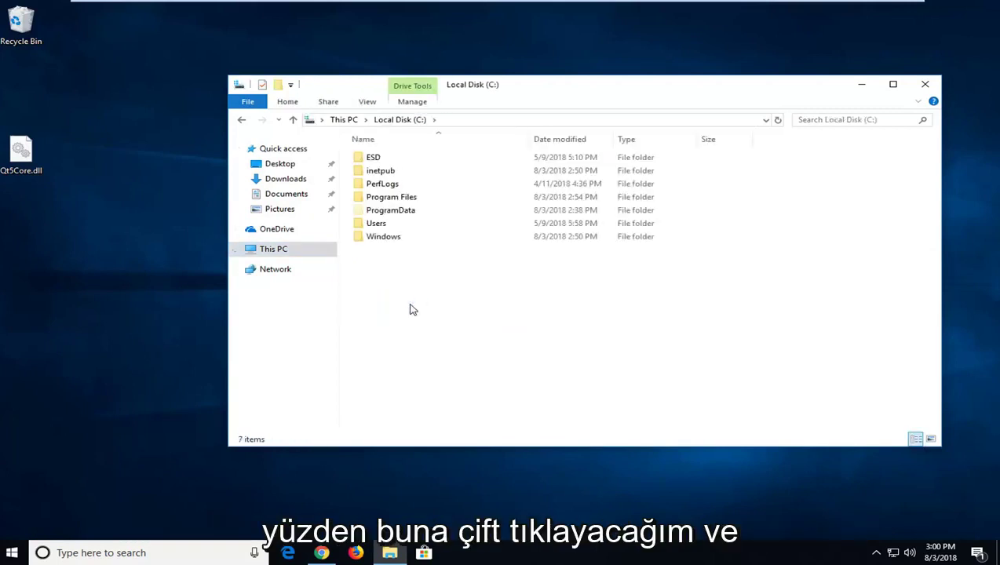
double_click(391, 238)
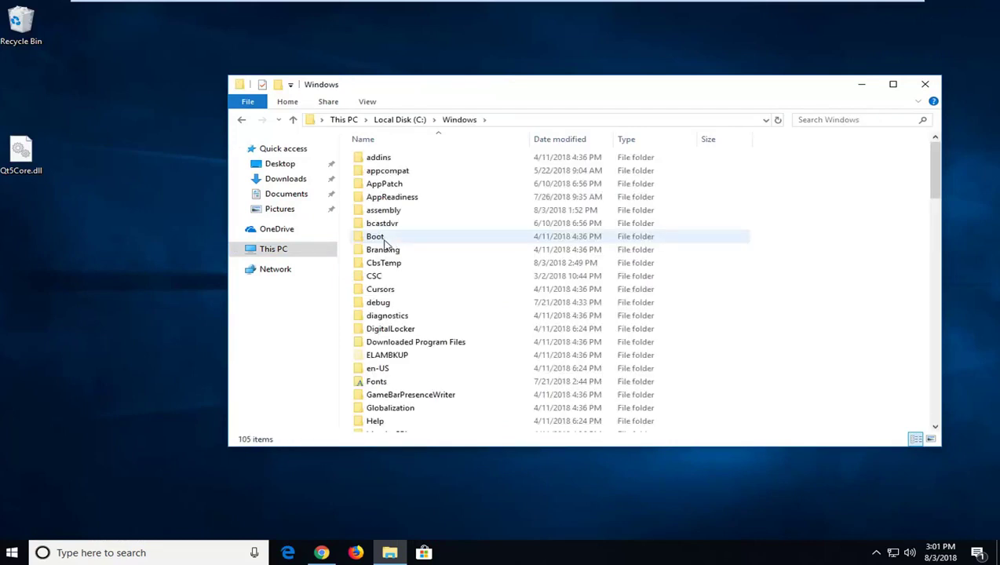
left_click(368, 102)
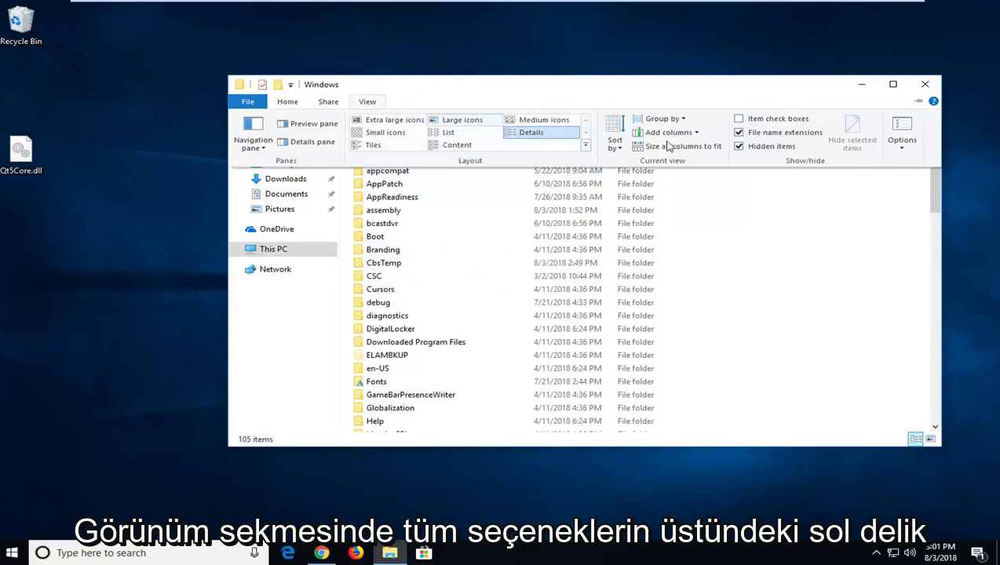
left_click(900, 134)
left_click_drag(596, 124, 604, 121)
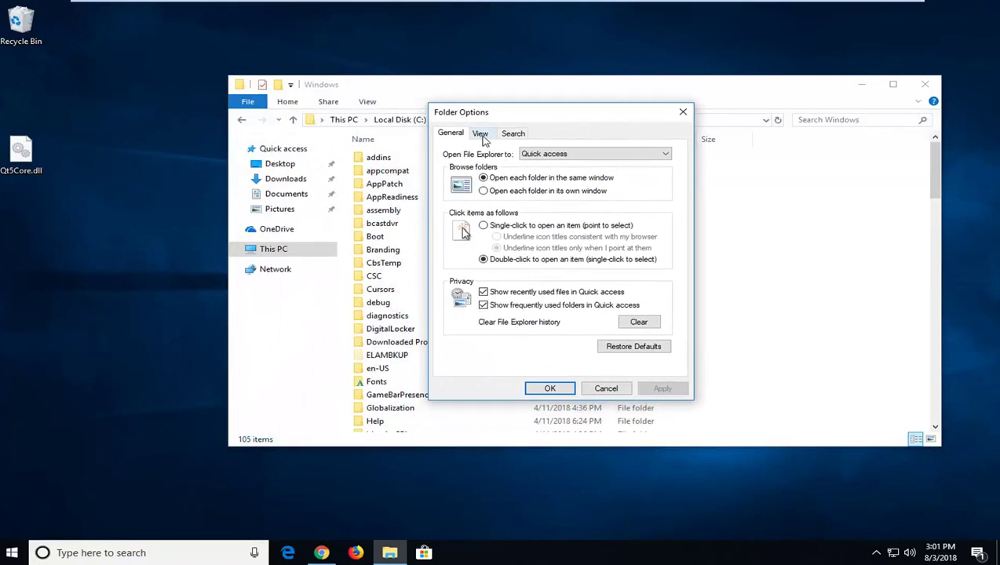
left_click(482, 135)
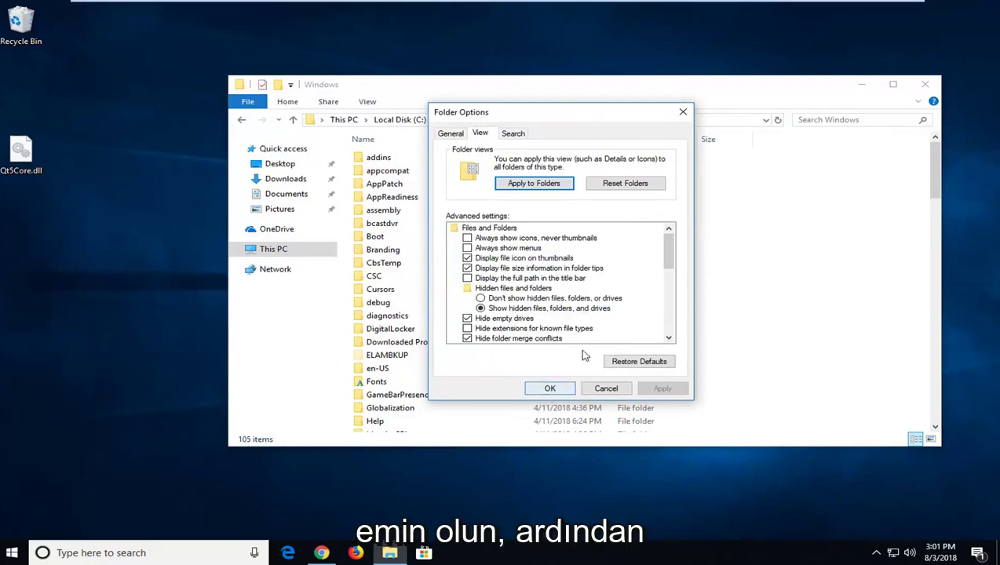
left_click(549, 388)
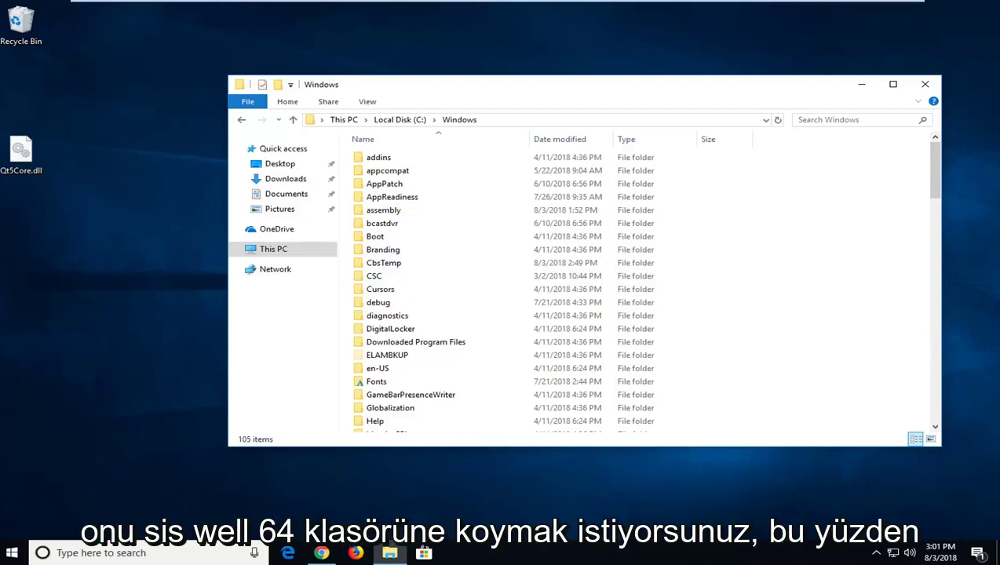
- Scroll down the C:\Windows list and open the System32 folder (4,541 items)
left_click(450, 318)
scroll(447, 320, "down", 14)
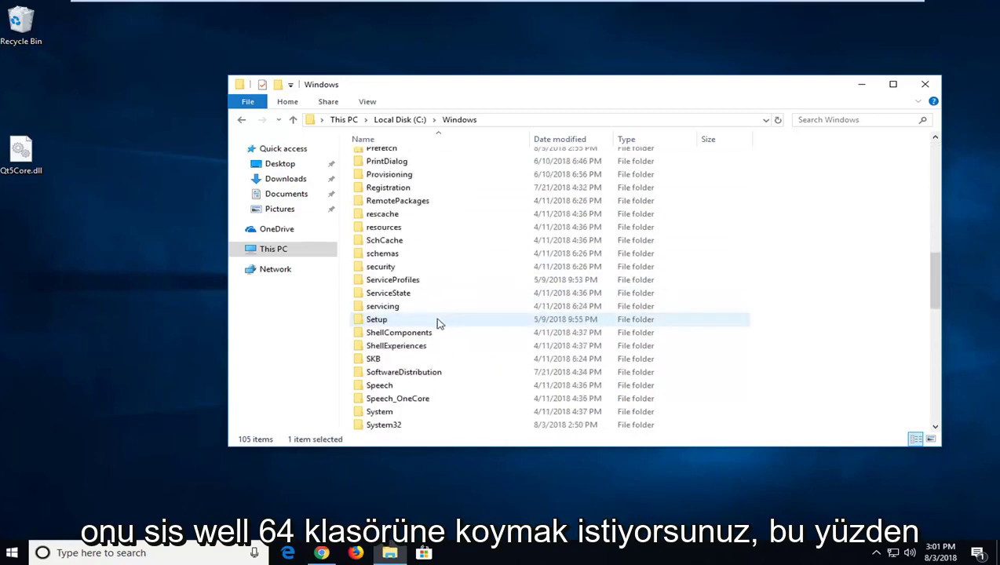
scroll(438, 323, "down", 2)
double_click(383, 348)
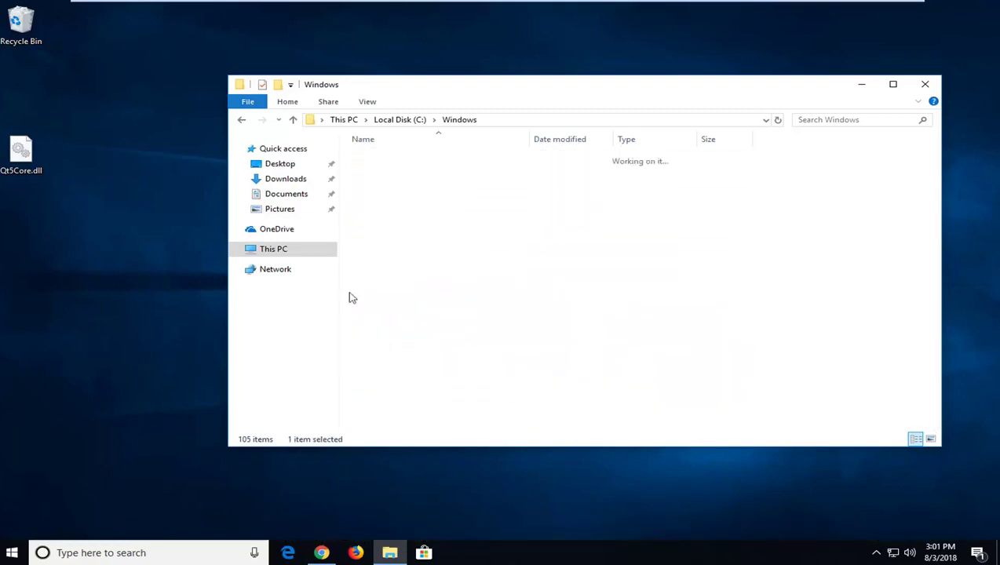
left_click(242, 123)
scroll(509, 297, "down", 4)
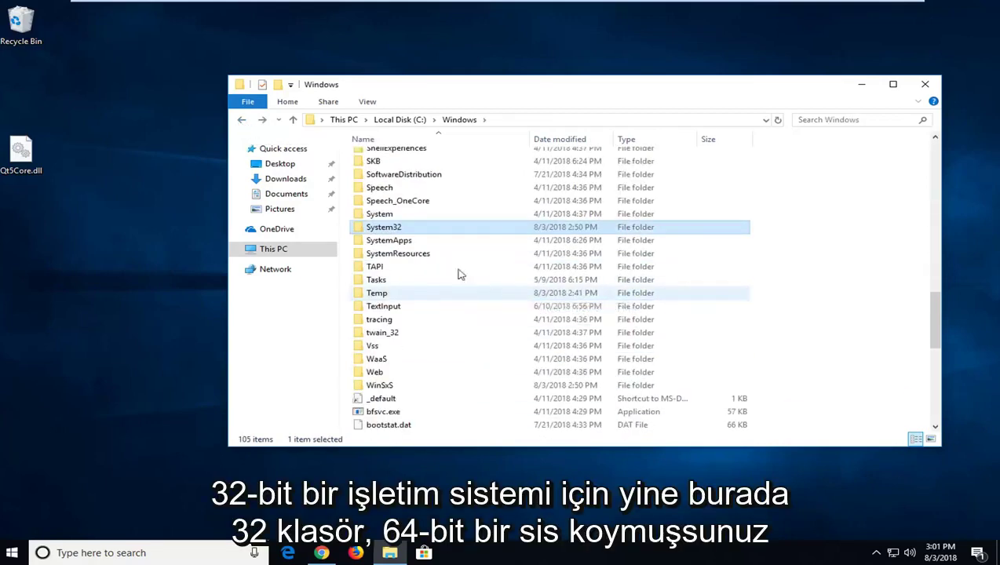
scroll(397, 268, "up", 1)
scroll(398, 269, "up", 3)
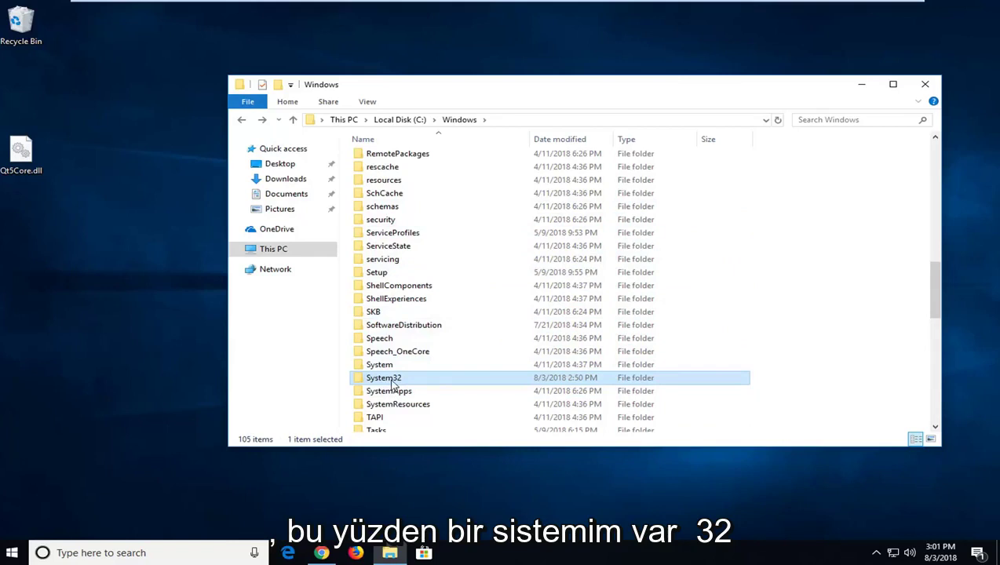
mouse_move(397, 387)
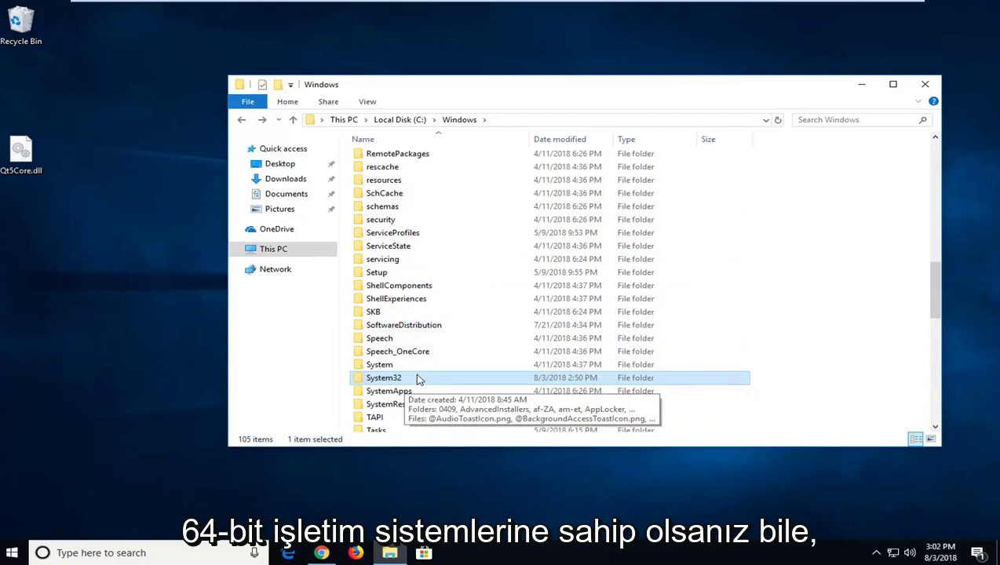
double_click(404, 380)
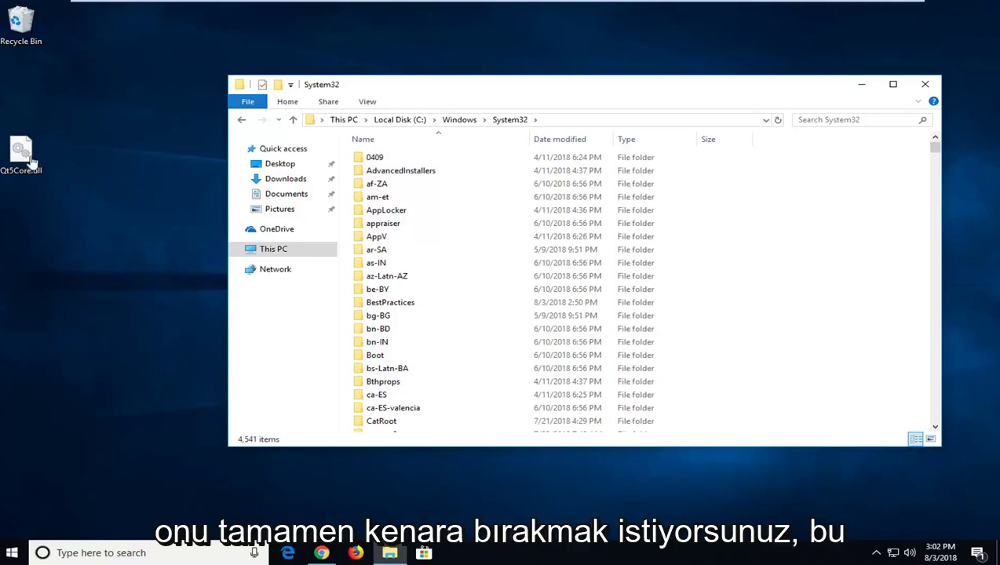
- Drag Qt5Core.dll from the desktop into System32, granting administrator permission with Continue
left_click_drag(28, 150, 822, 227)
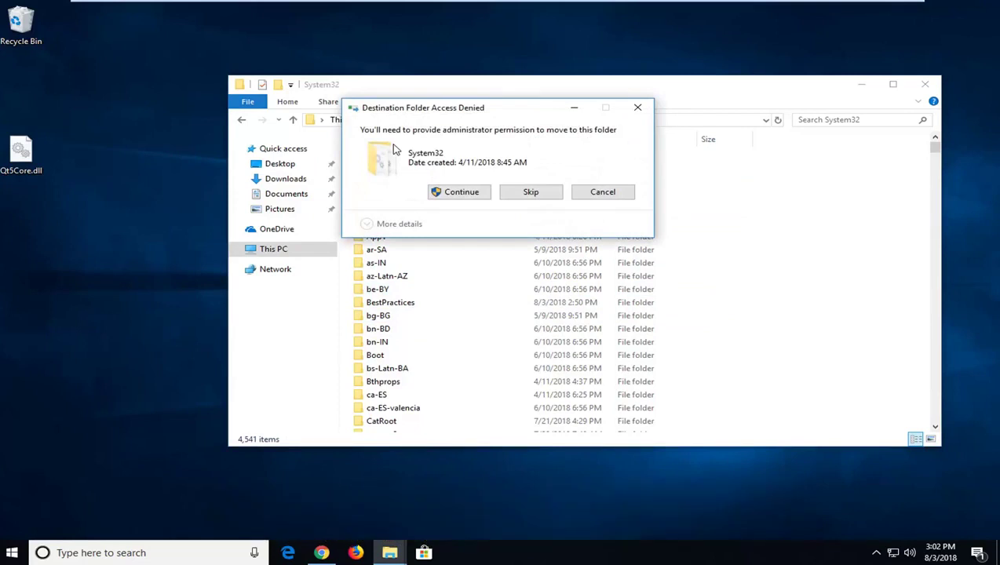
left_click(460, 194)
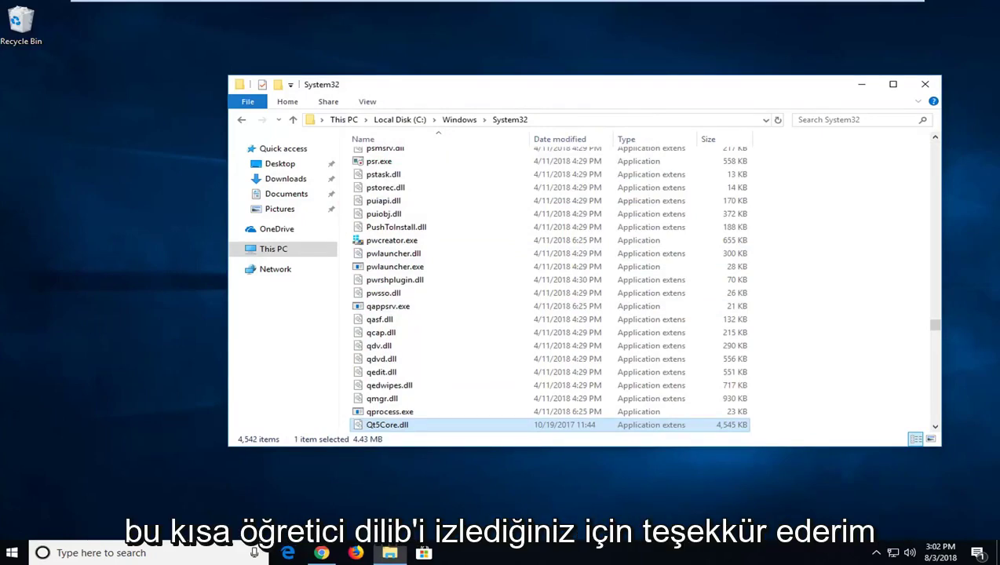
- Close the System32 File Explorer window
left_click(930, 88)
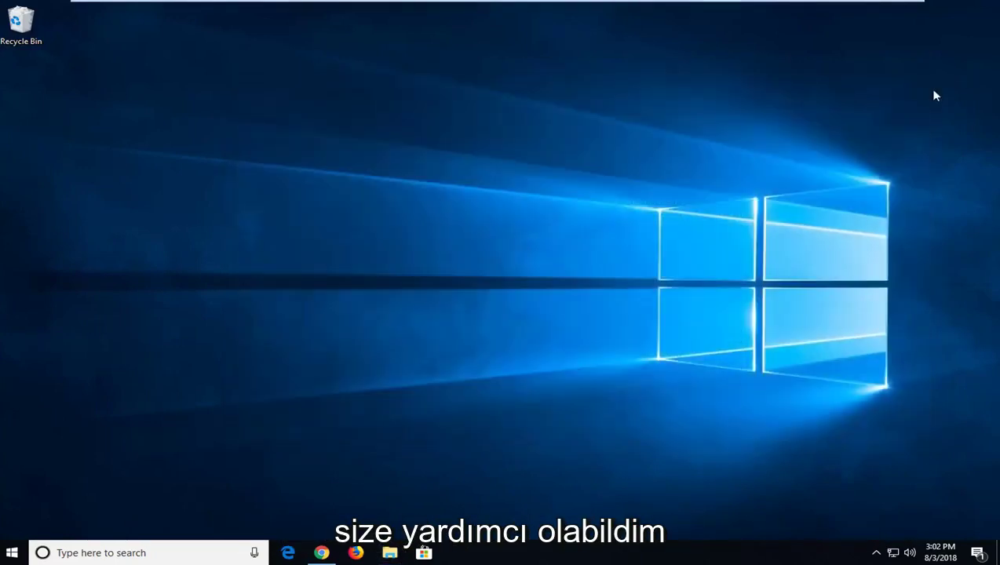